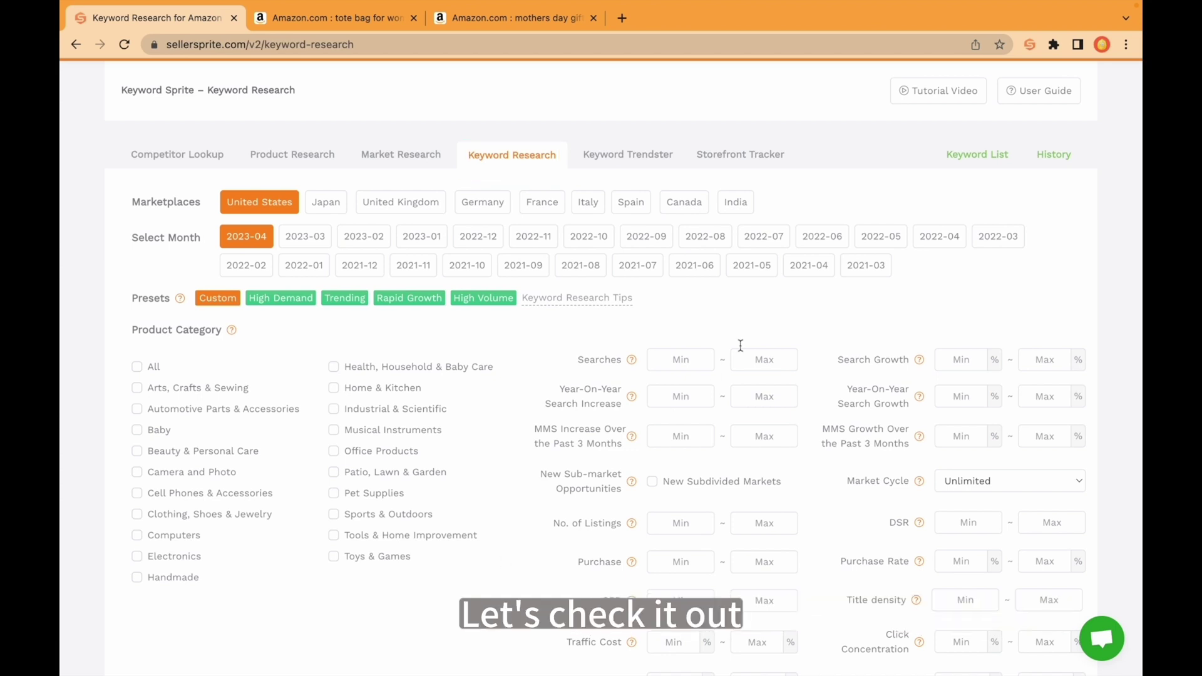
# - Filter keywords to Home & Kitchen, minimum 10000 searches and minimum 8% purchase rate
pyautogui.scroll(1, 849, 199)
pyautogui.scroll(2, 849, 199)
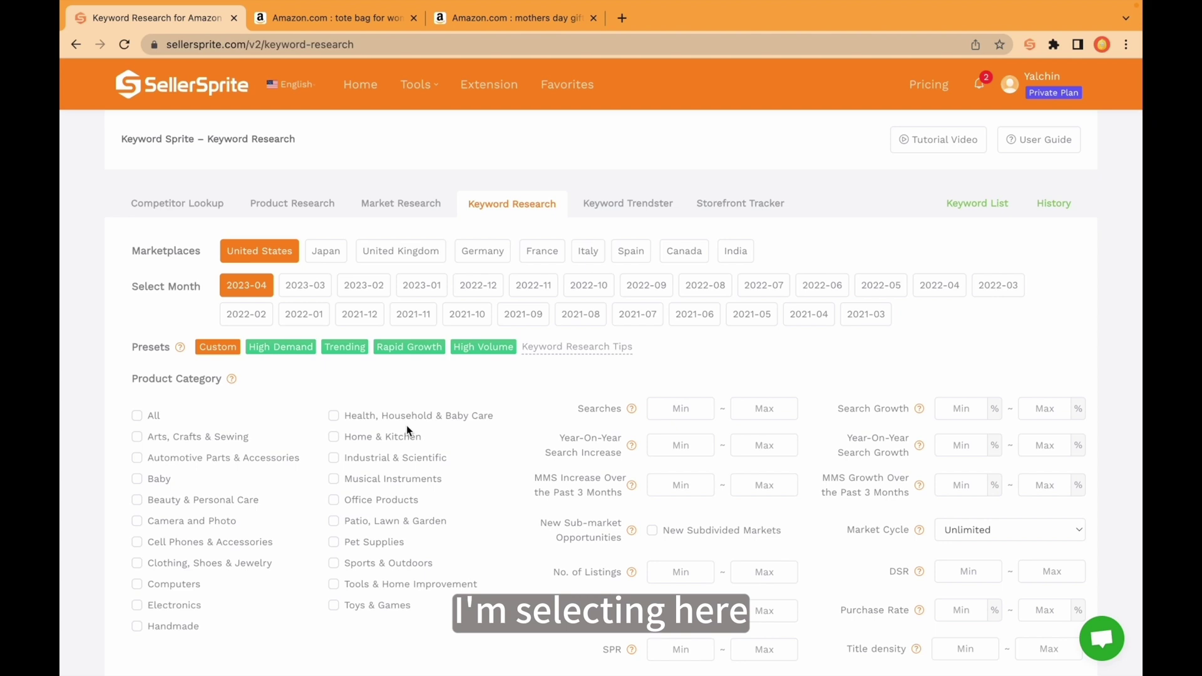
pyautogui.click(371, 440)
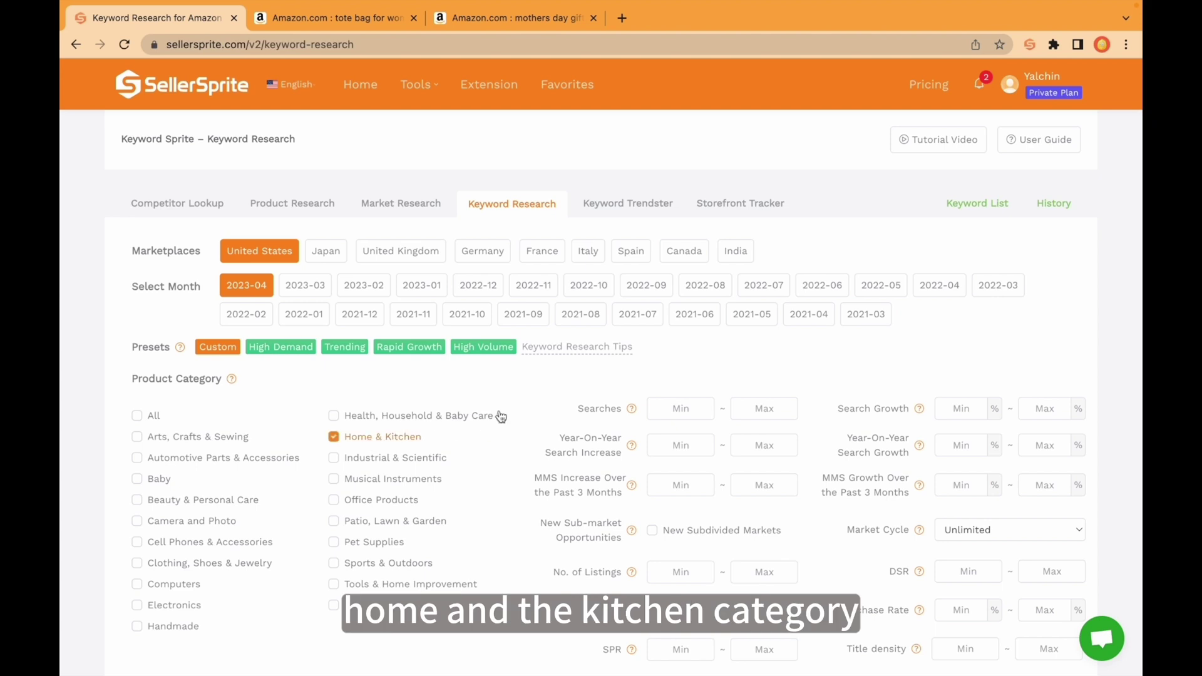
pyautogui.click(668, 411)
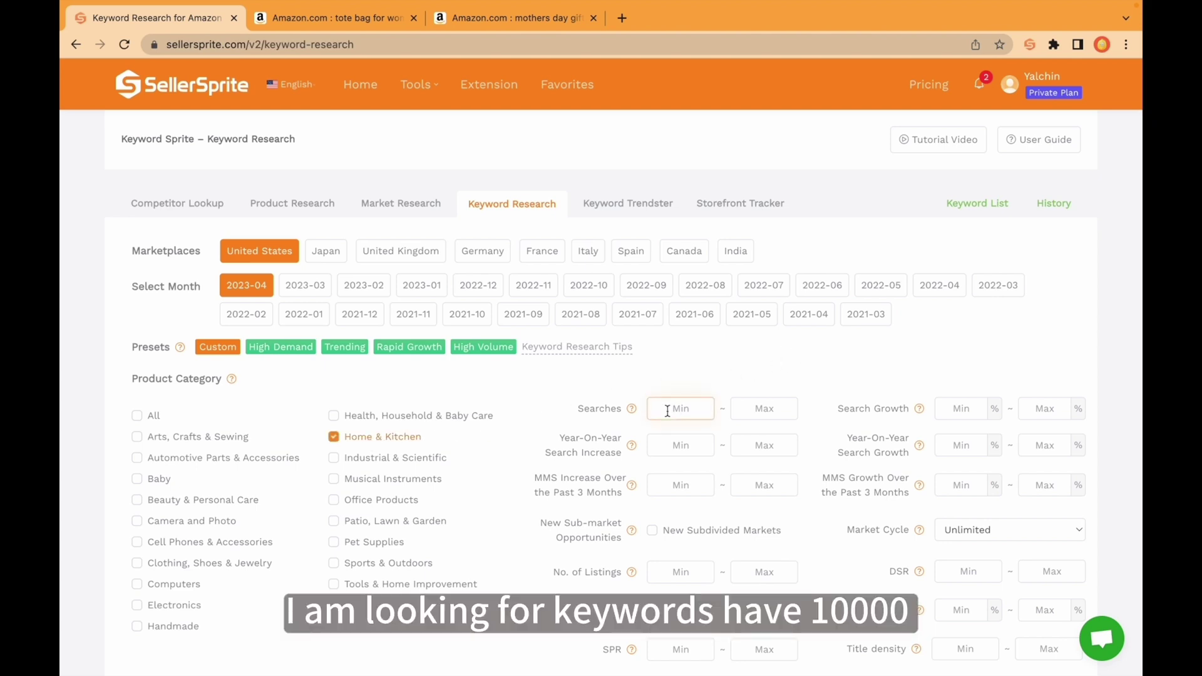
pyautogui.write('10000')
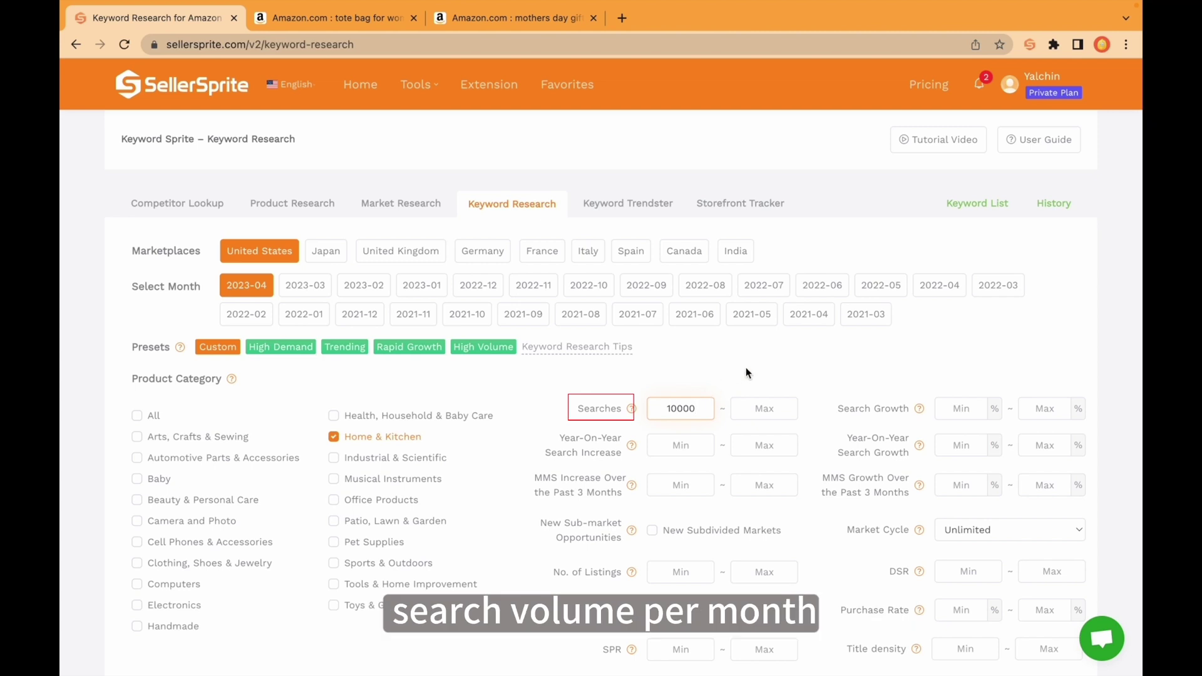
pyautogui.scroll(-3, 773, 358)
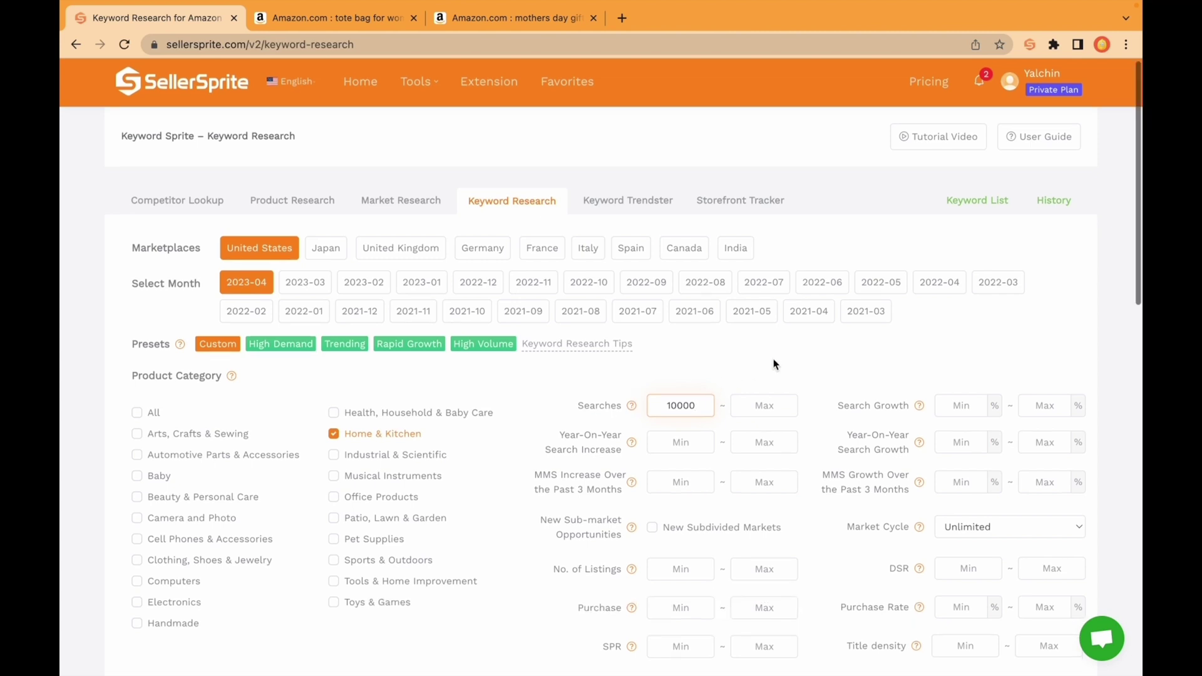
pyautogui.click(961, 431)
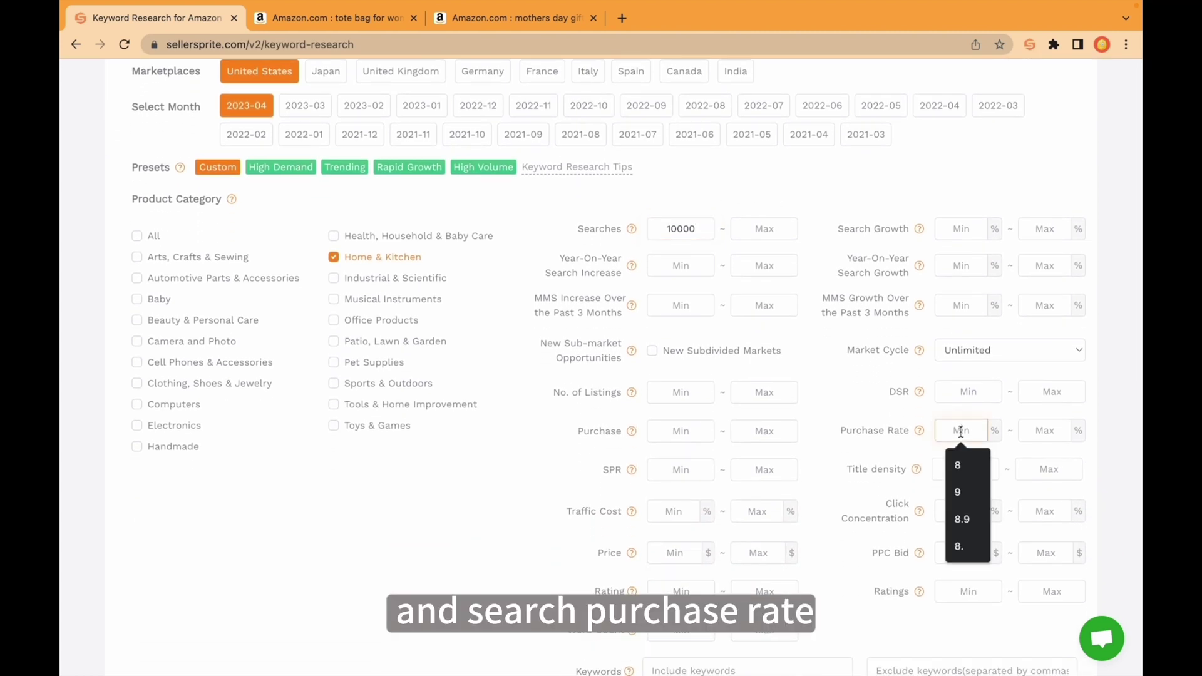
pyautogui.write('8')
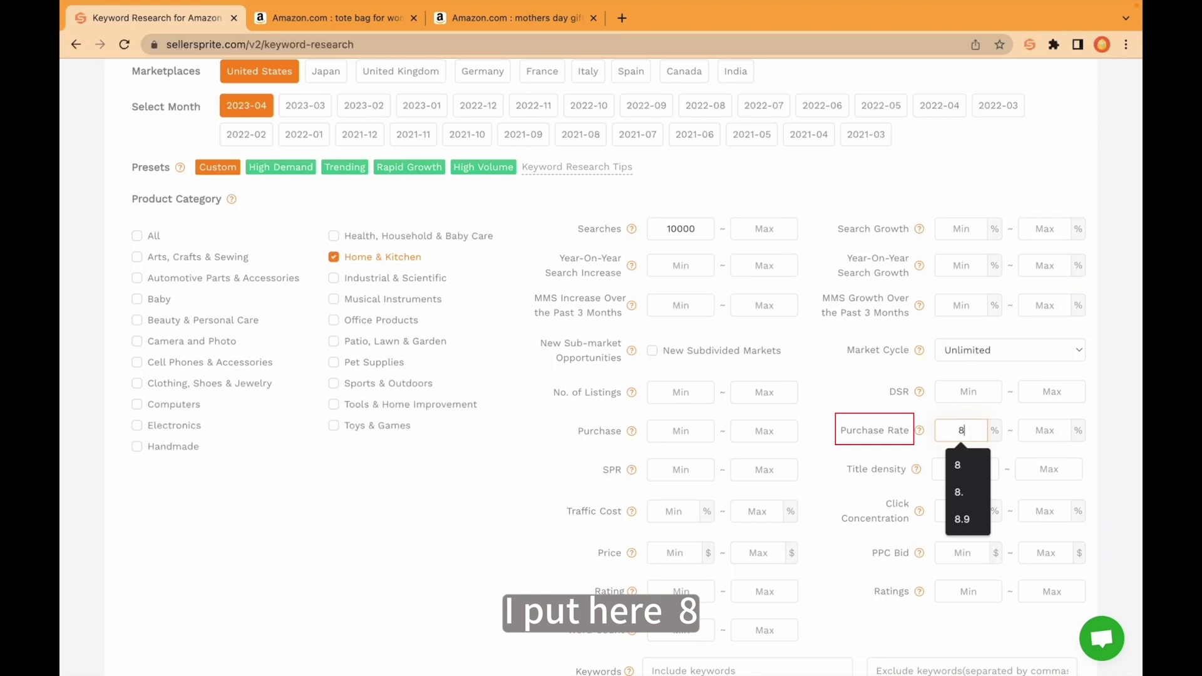
pyautogui.click(856, 388)
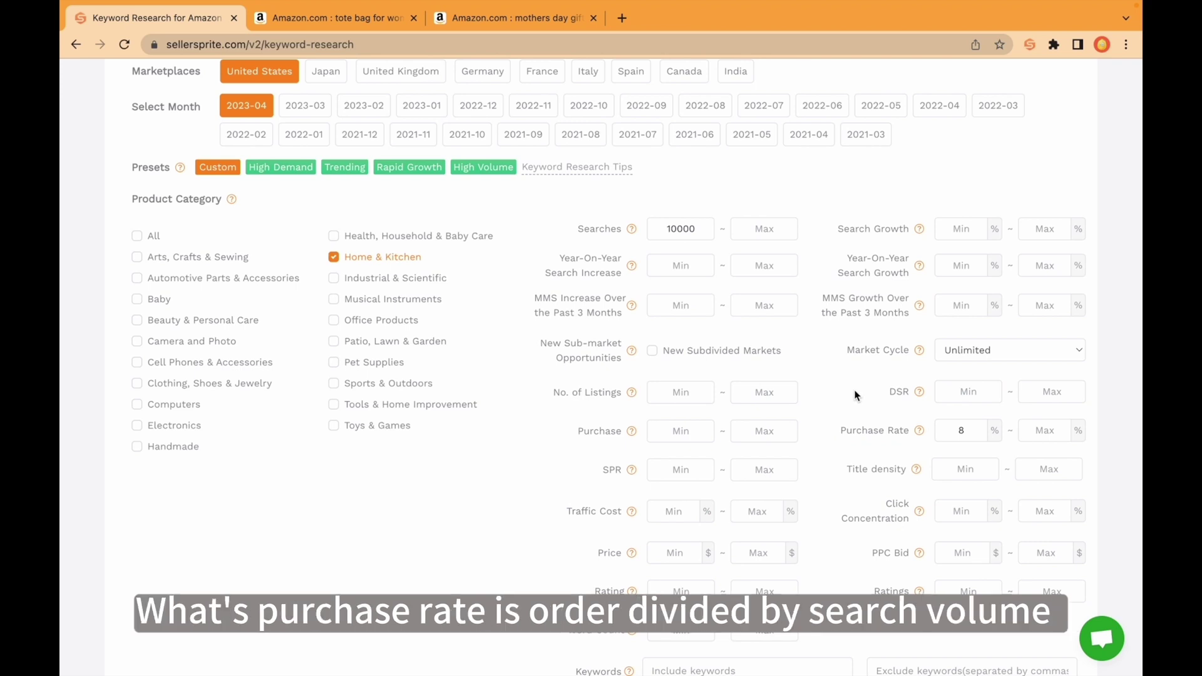
# - Set the price filter range to $20 minimum and $60 maximum
pyautogui.scroll(-2, 856, 394)
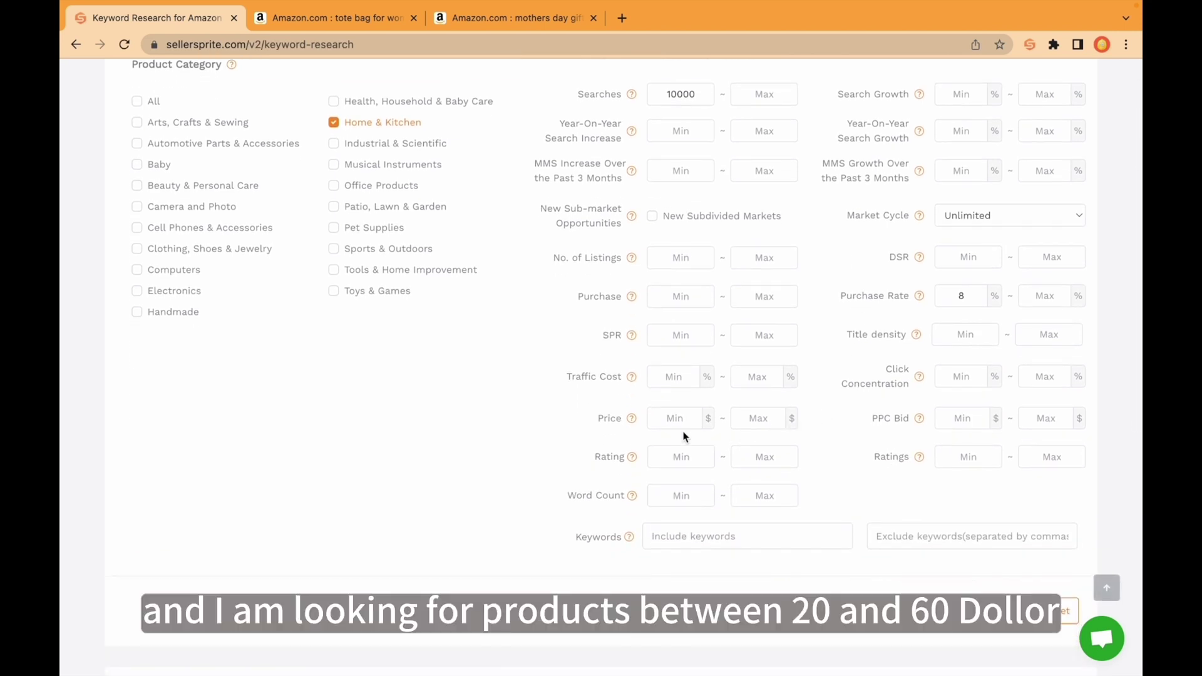
pyautogui.click(660, 418)
pyautogui.write('20')
pyautogui.press('Tab')
pyautogui.write('60')
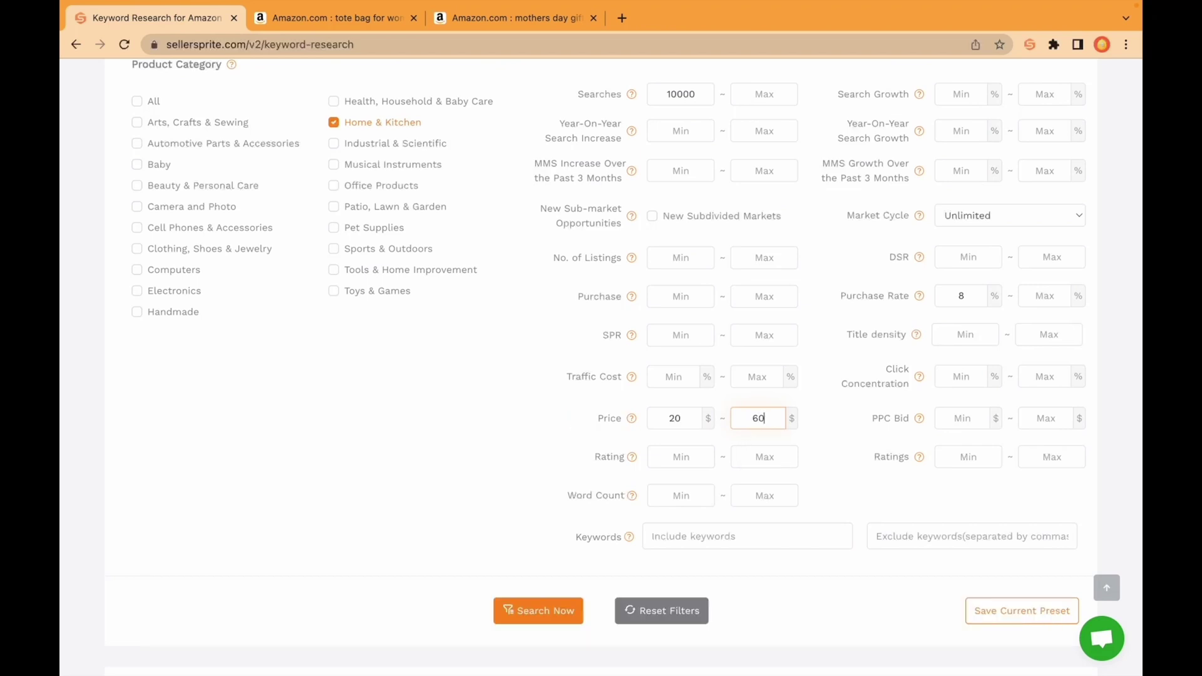
pyautogui.click(829, 456)
# - Enter 1000 as the rating limit
pyautogui.click(764, 456)
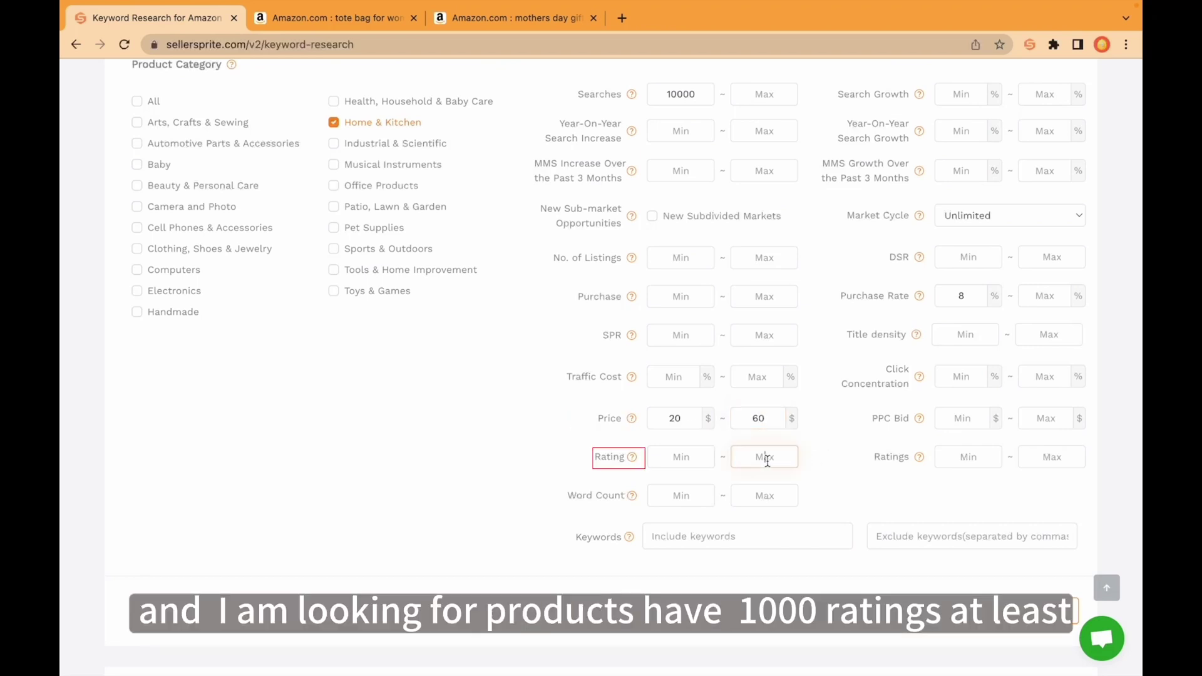
pyautogui.write('1000')
pyautogui.click(847, 490)
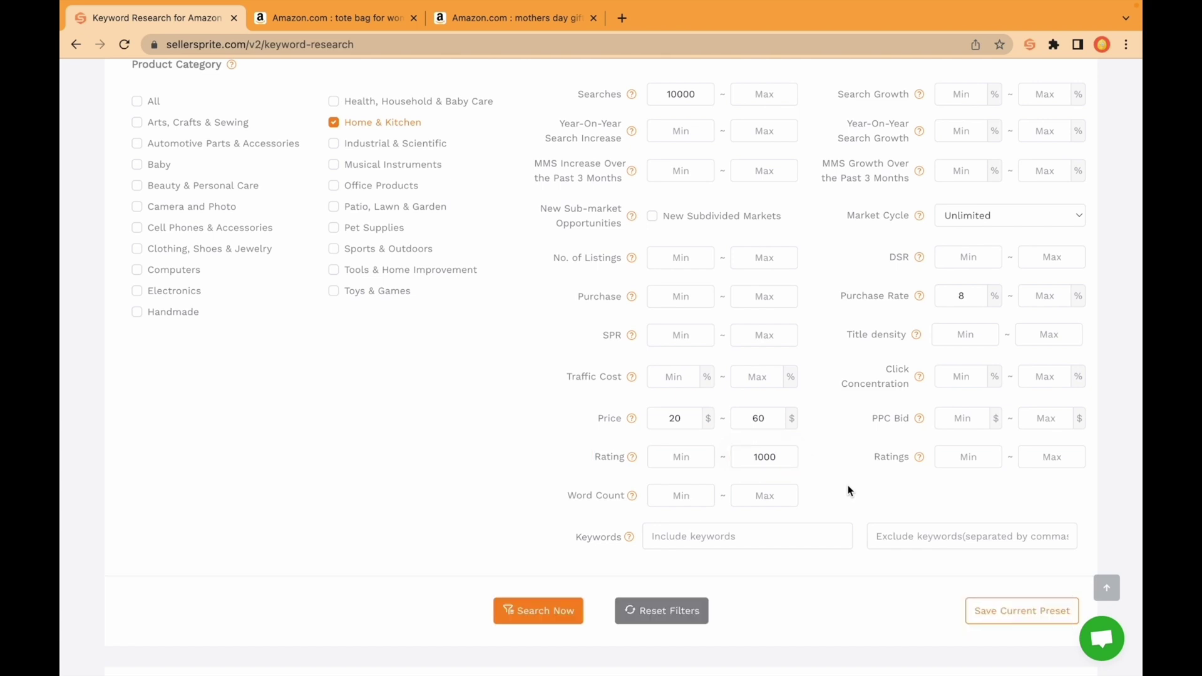
pyautogui.scroll(-3, 848, 490)
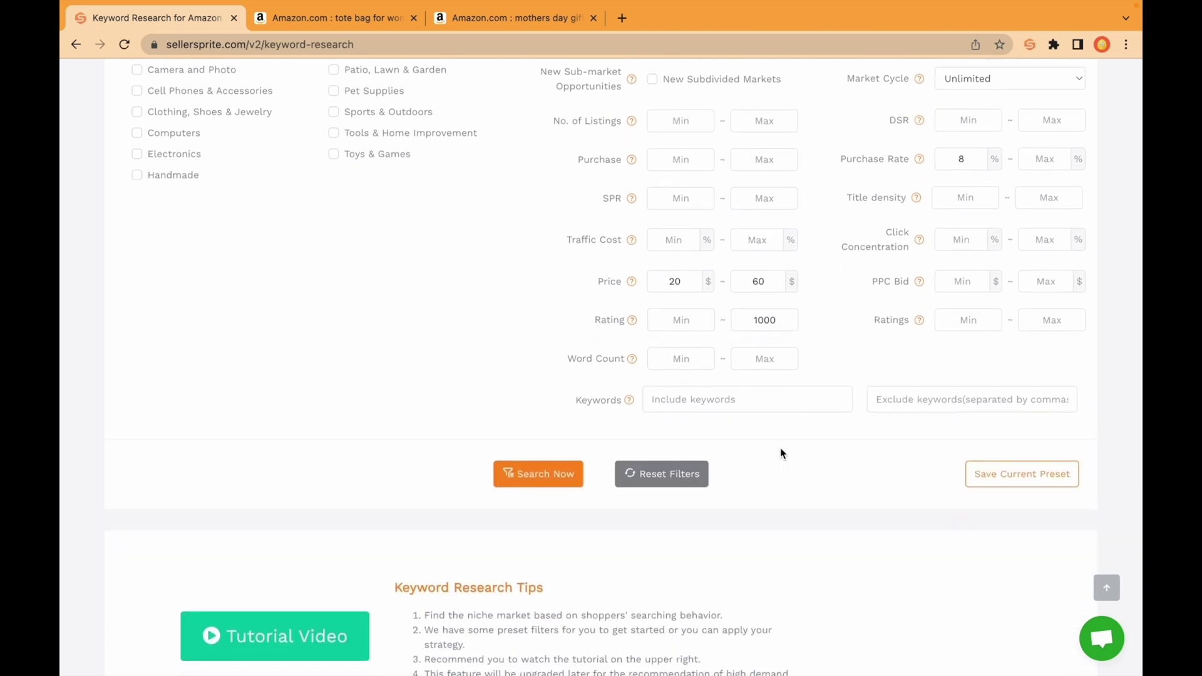
# - Run the filtered keyword search and scroll through the 121 results
pyautogui.click(540, 480)
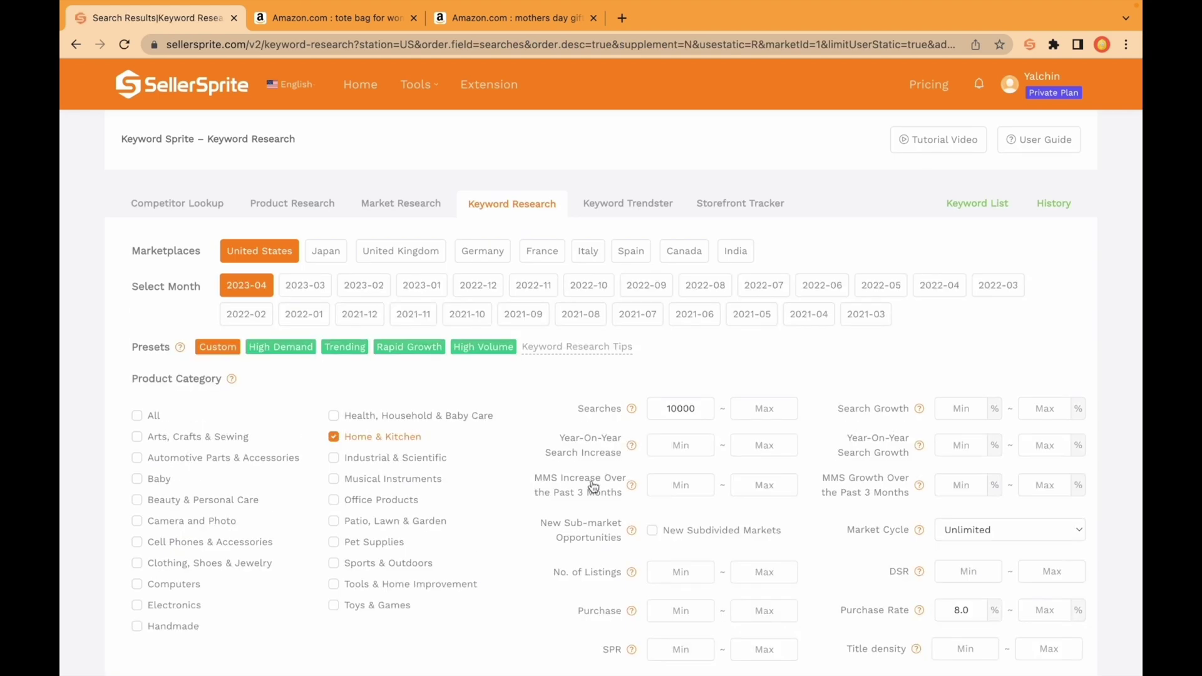
pyautogui.scroll(-3, 593, 486)
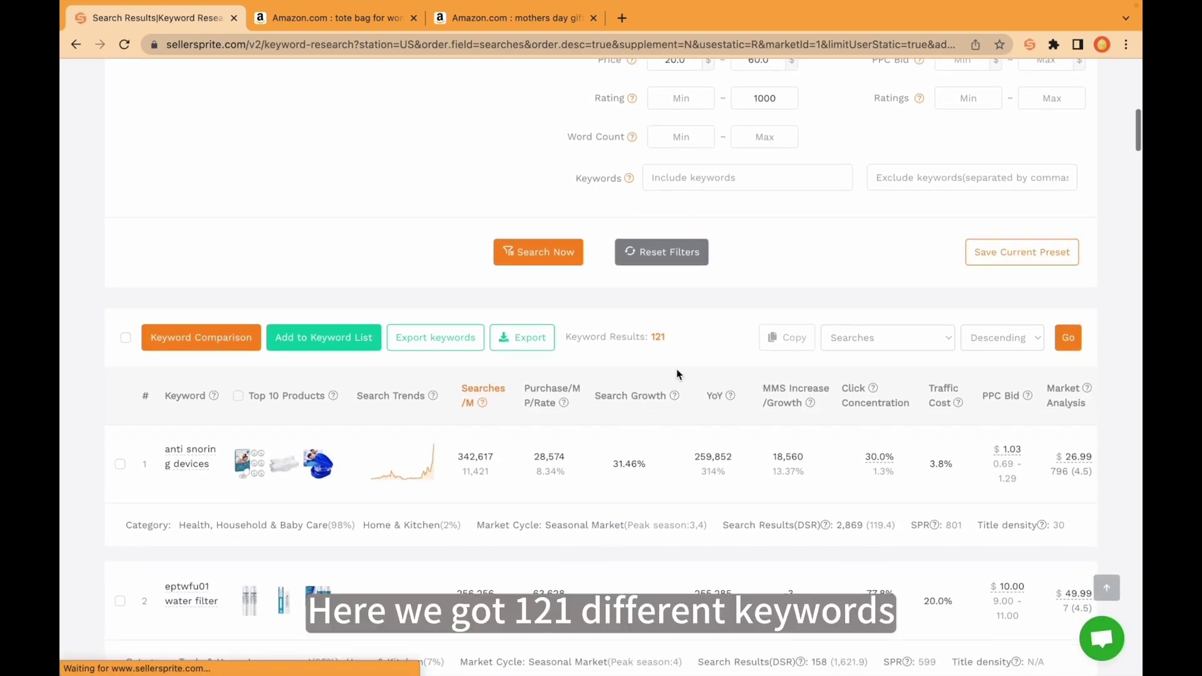
pyautogui.scroll(-6, 691, 360)
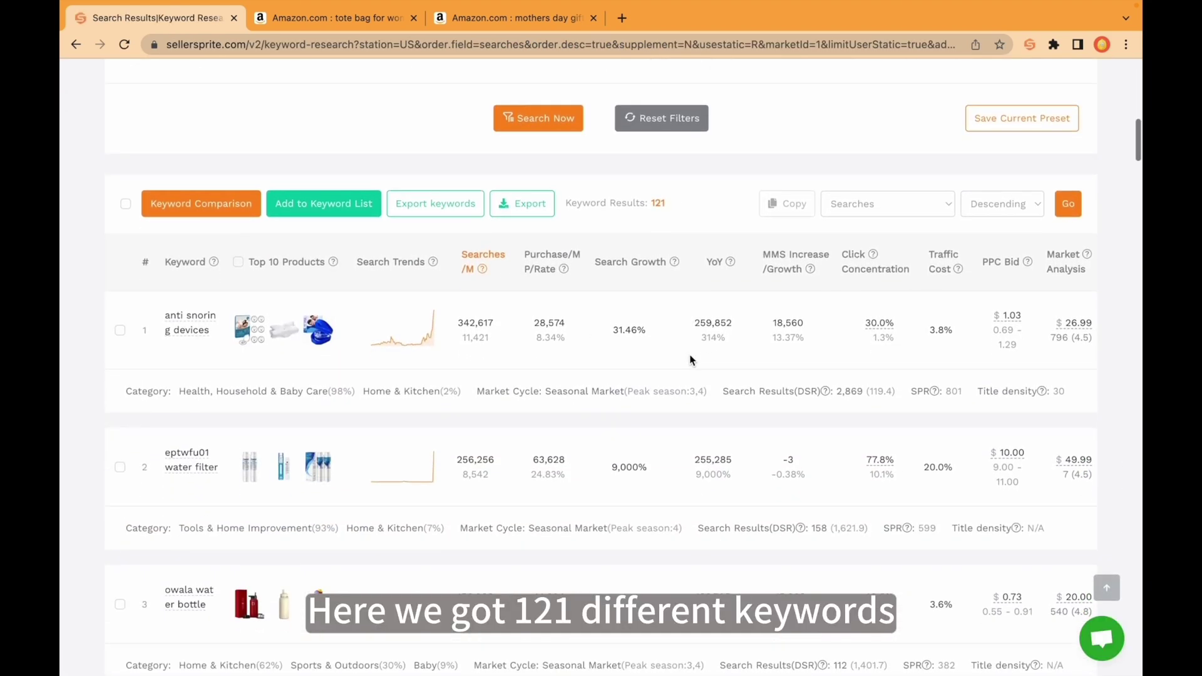
pyautogui.scroll(-1, 691, 360)
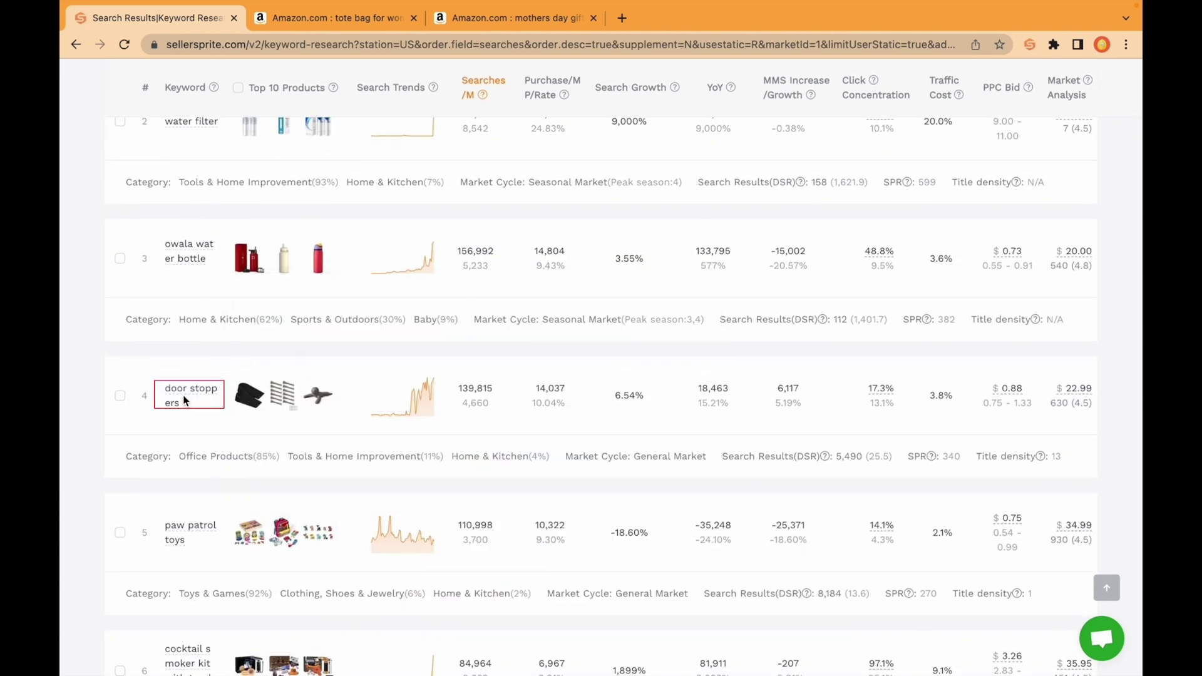
# - Show the door stoppers trend tooltip with 97,844 searches for 2022.05
pyautogui.moveTo(179, 399)
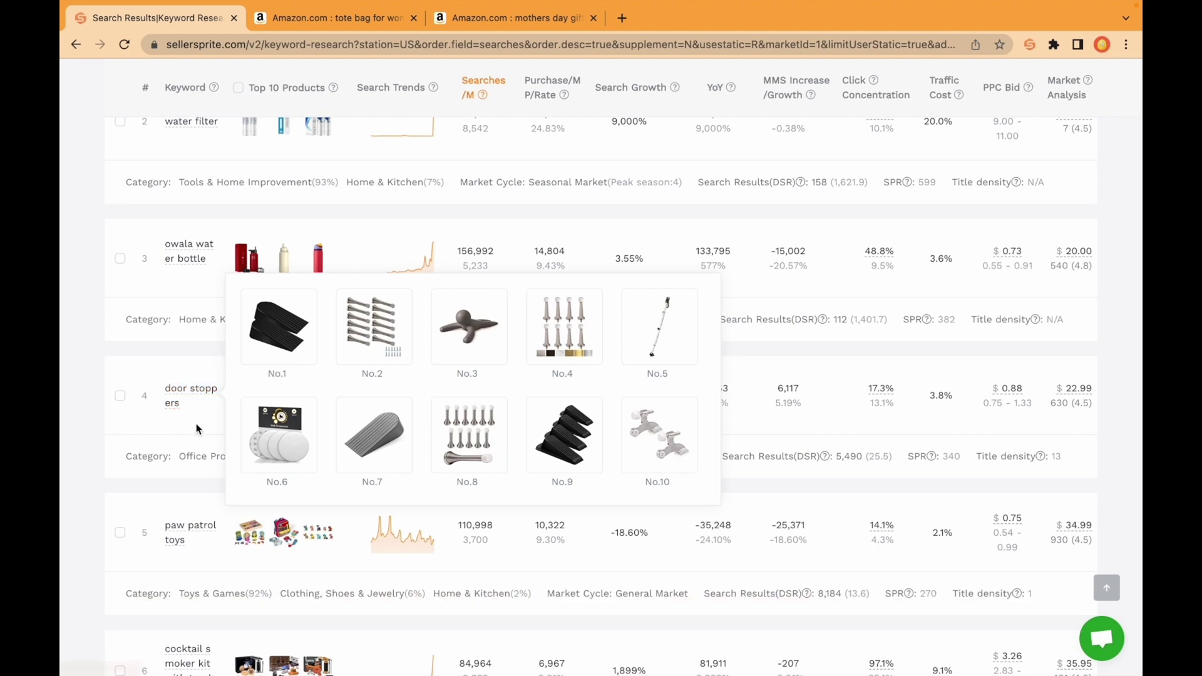
pyautogui.moveTo(267, 376)
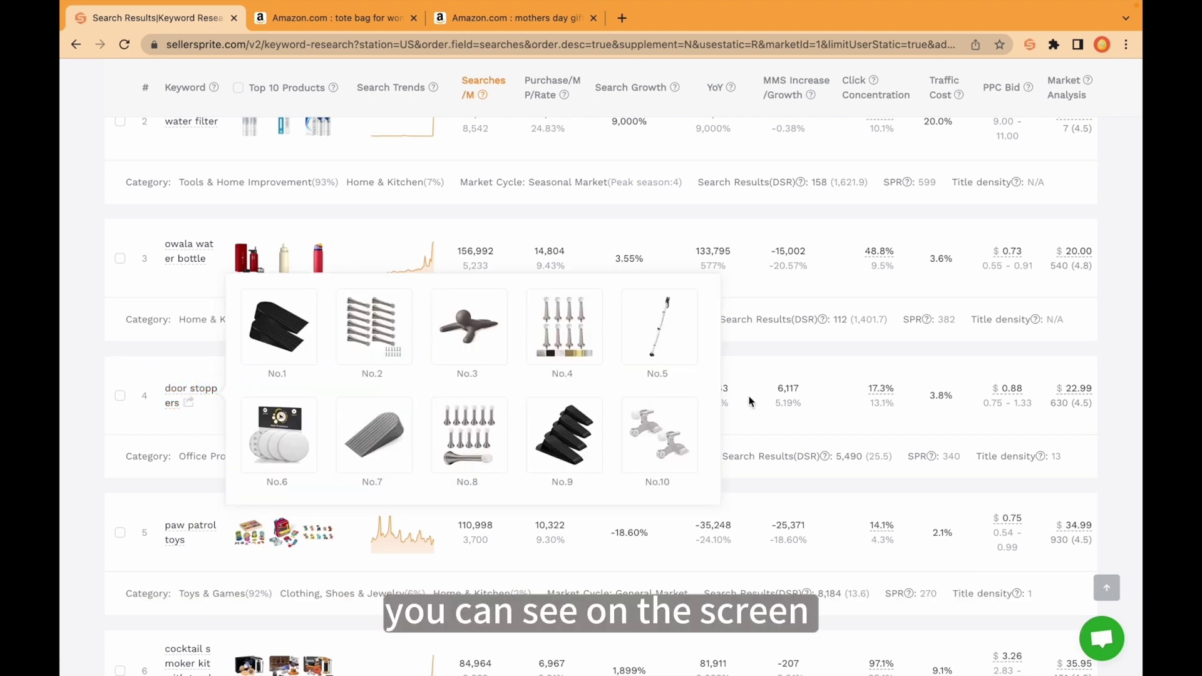
pyautogui.moveTo(409, 407)
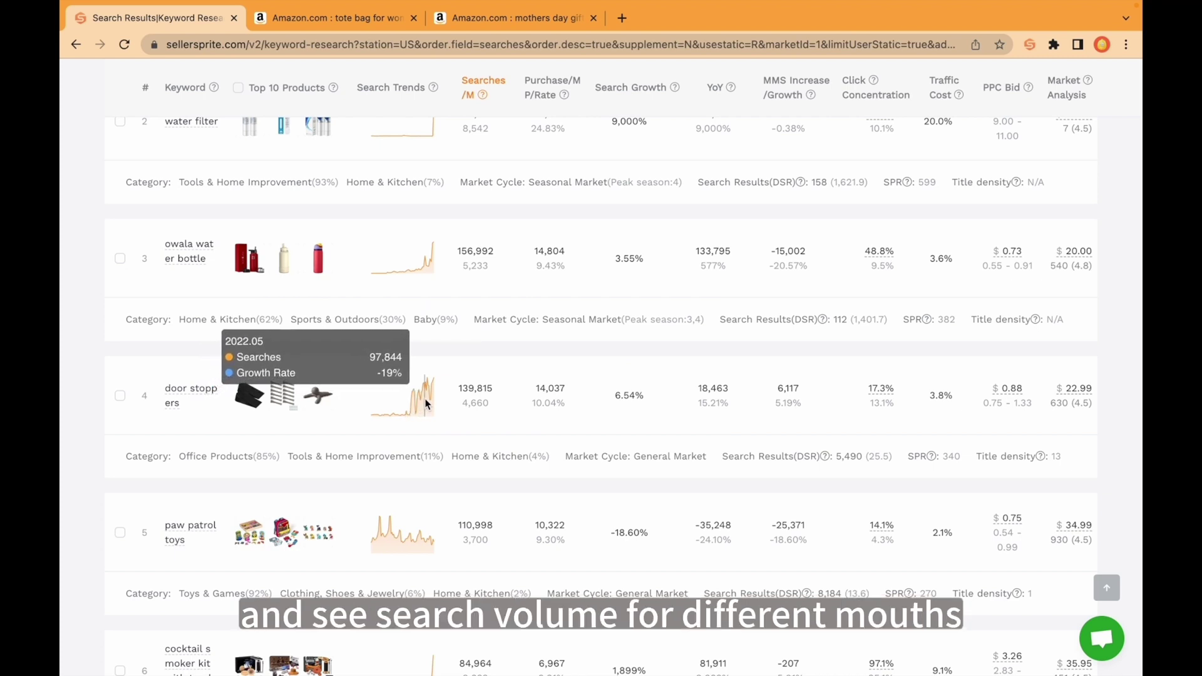
pyautogui.scroll(-3, 502, 290)
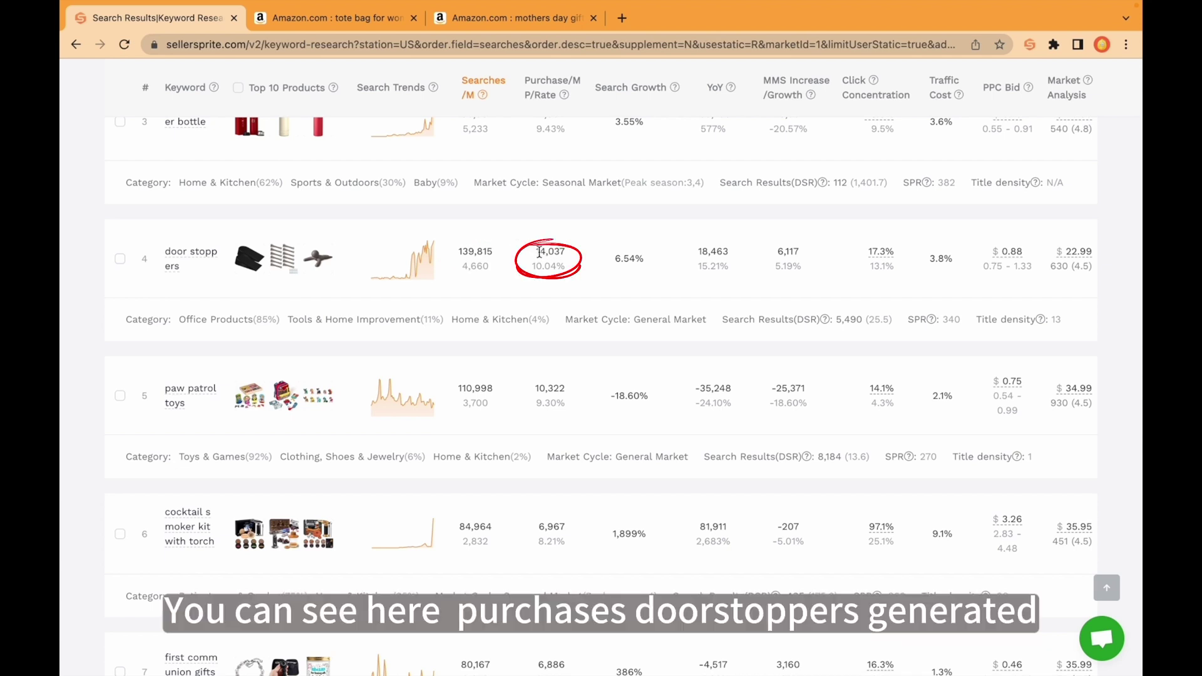
pyautogui.moveTo(540, 253); pyautogui.dragTo(584, 259)
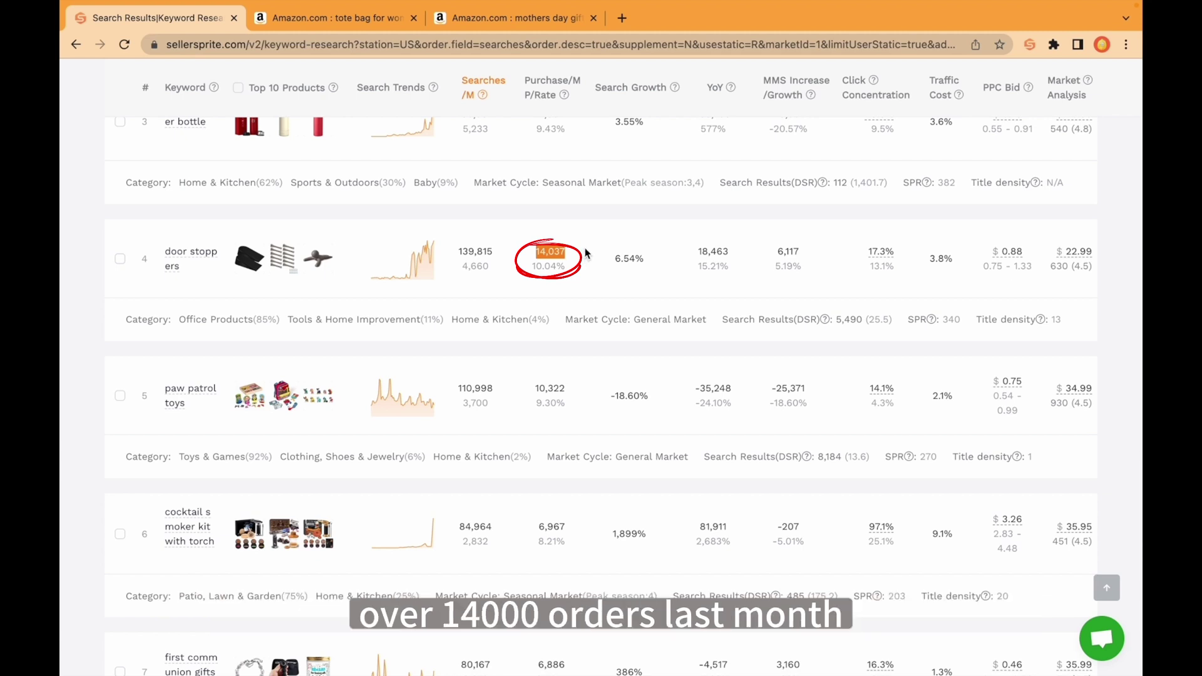
pyautogui.doubleClick(546, 264)
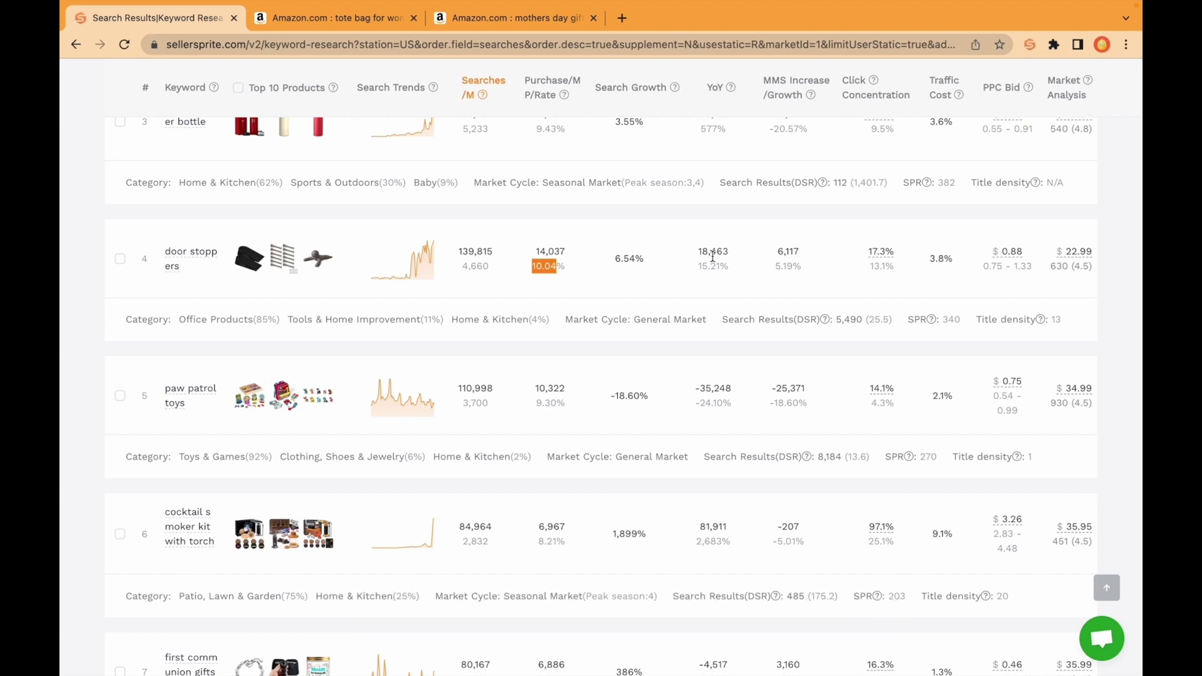
pyautogui.hscroll(2, 722, 255)
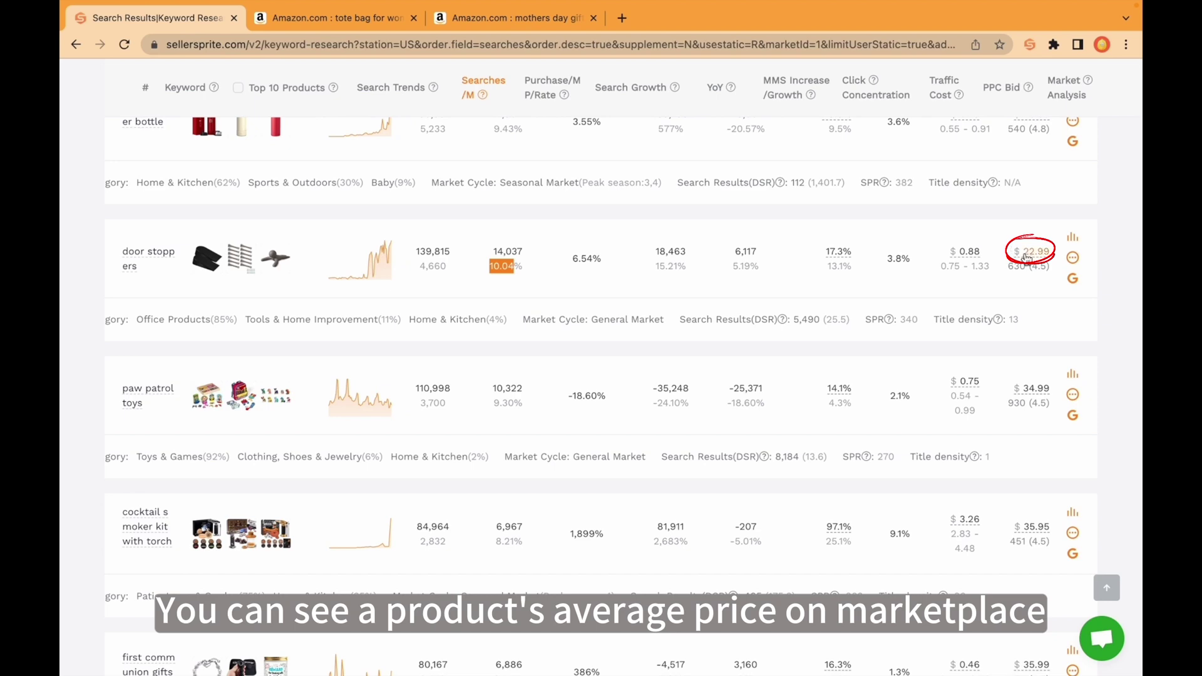
pyautogui.click(1073, 236)
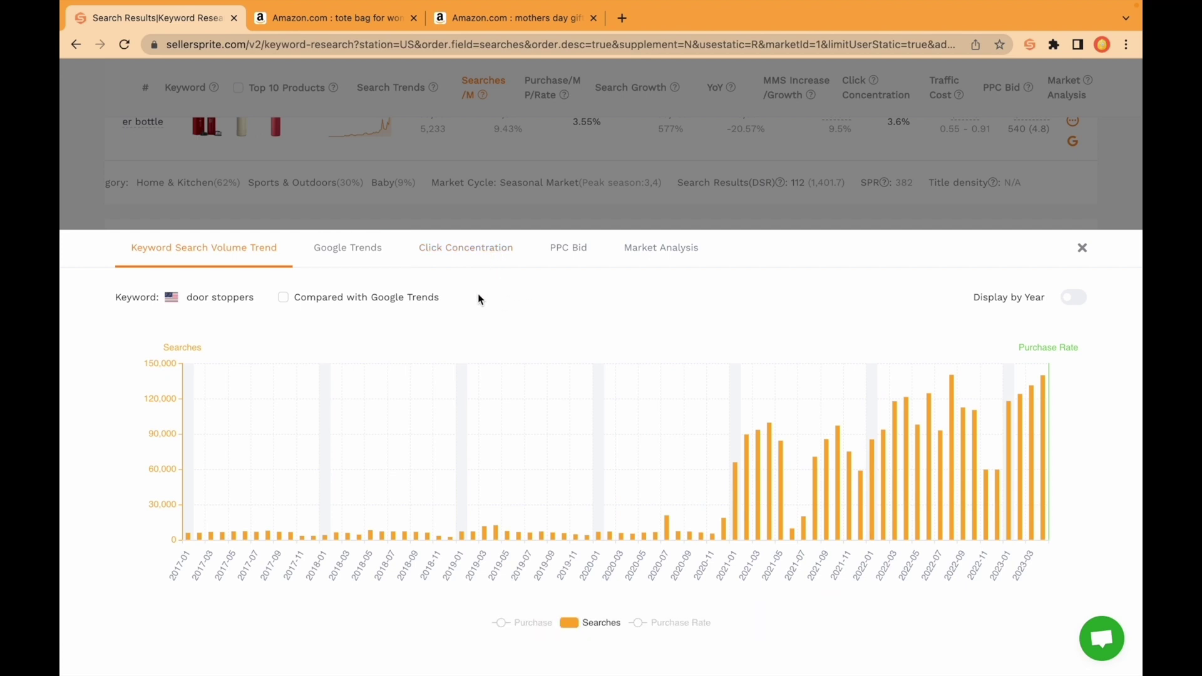
pyautogui.click(661, 257)
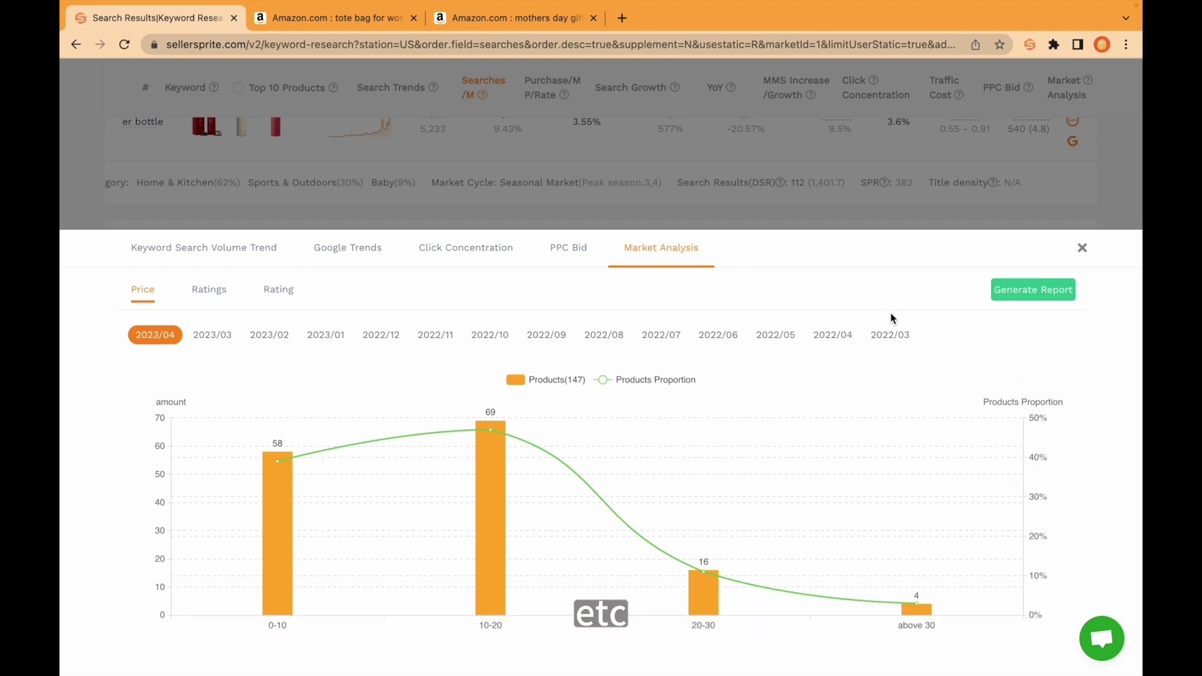
pyautogui.click(890, 334)
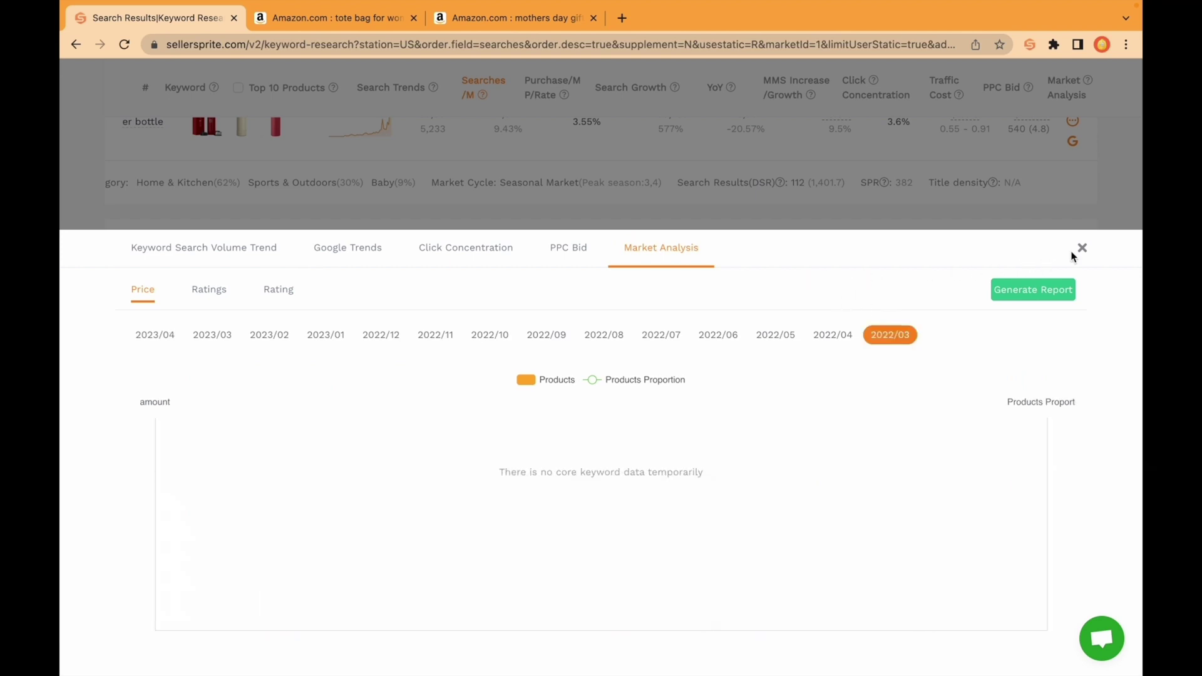
pyautogui.click(1082, 247)
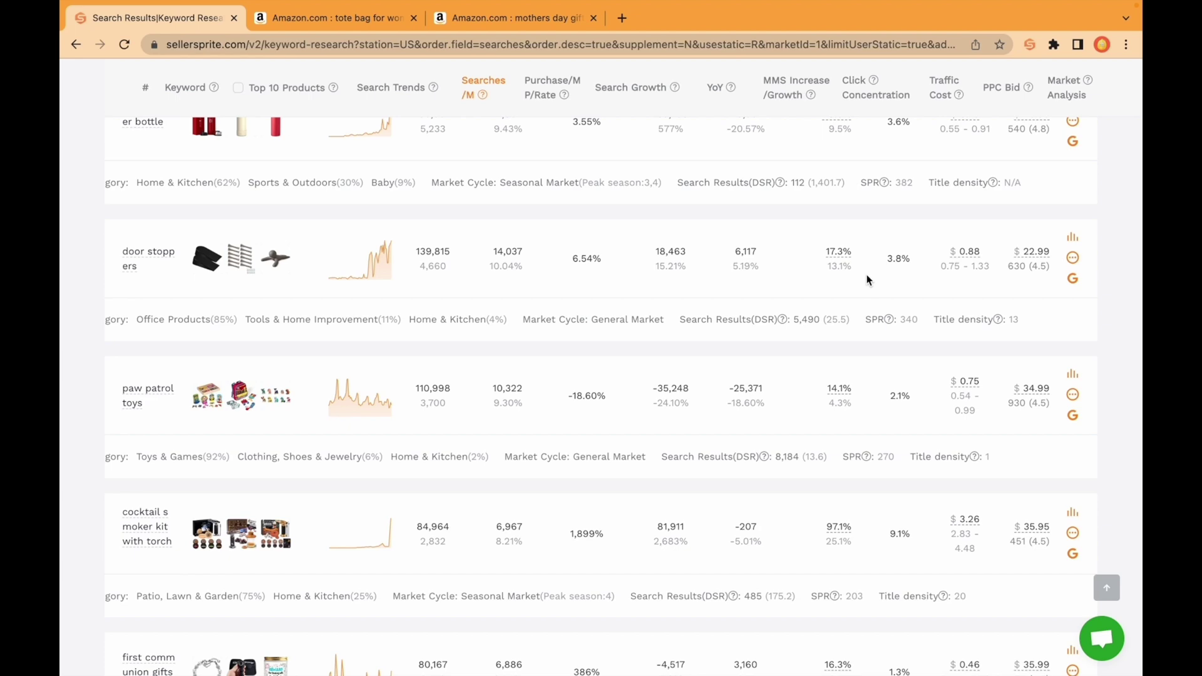
pyautogui.scroll(15, 867, 279)
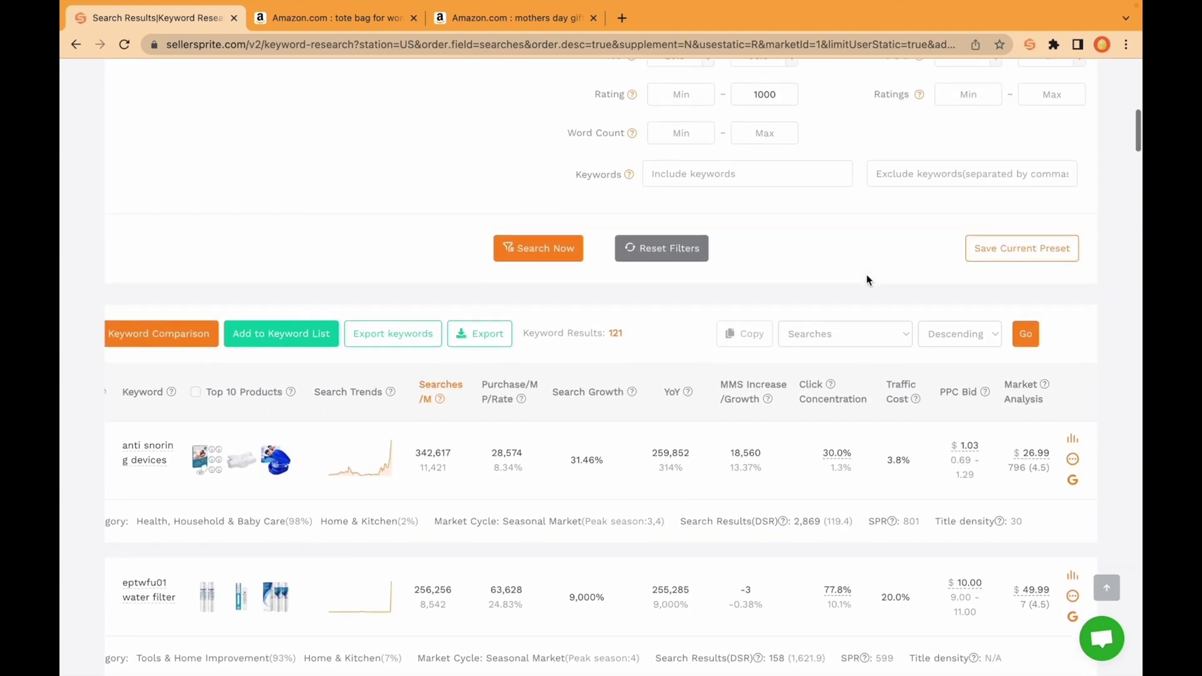
pyautogui.scroll(2, 866, 275)
pyautogui.scroll(-5, 866, 275)
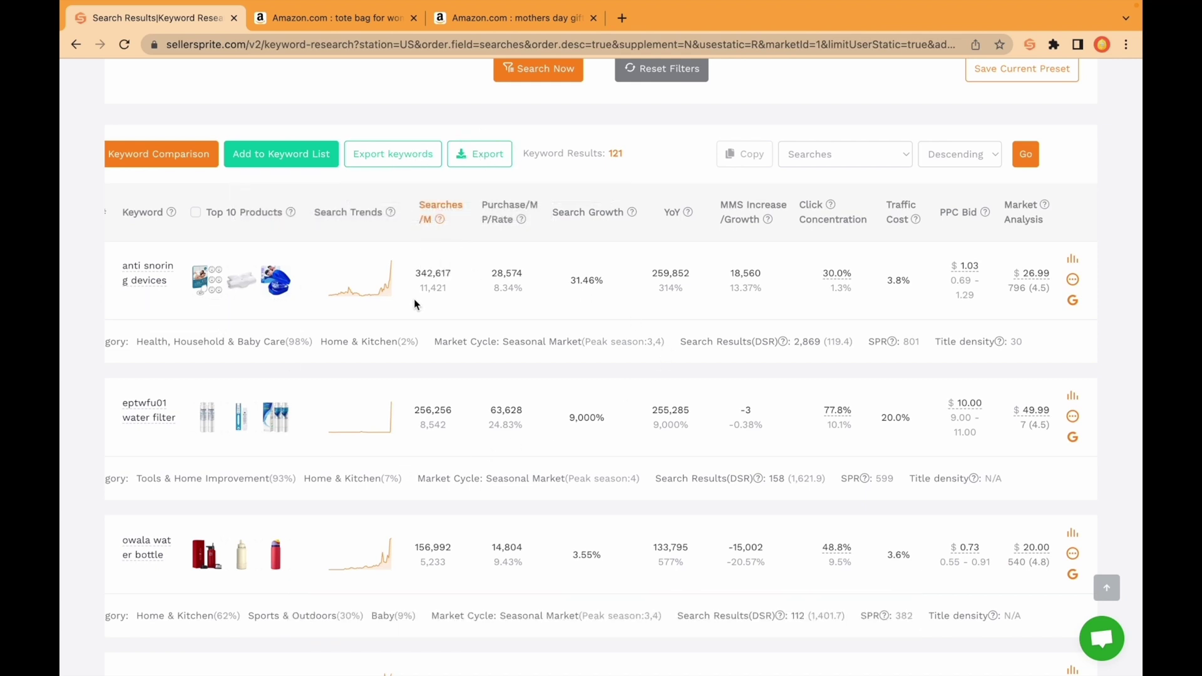
pyautogui.scroll(-4, 407, 303)
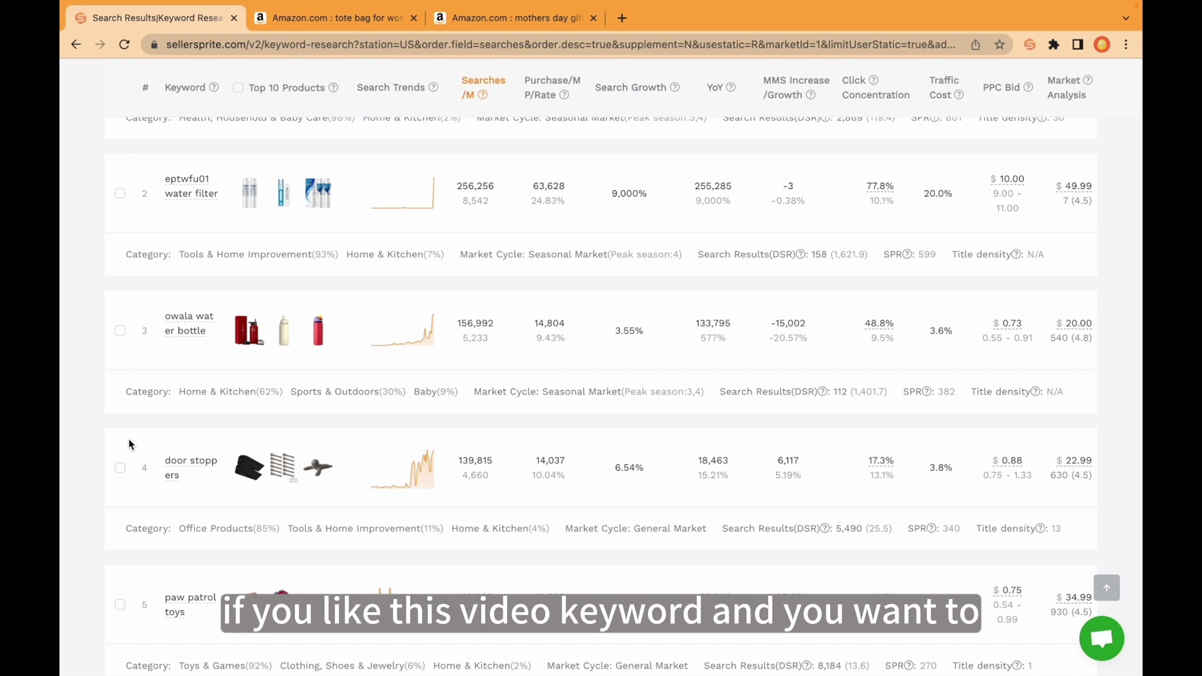
pyautogui.moveTo(163, 342)
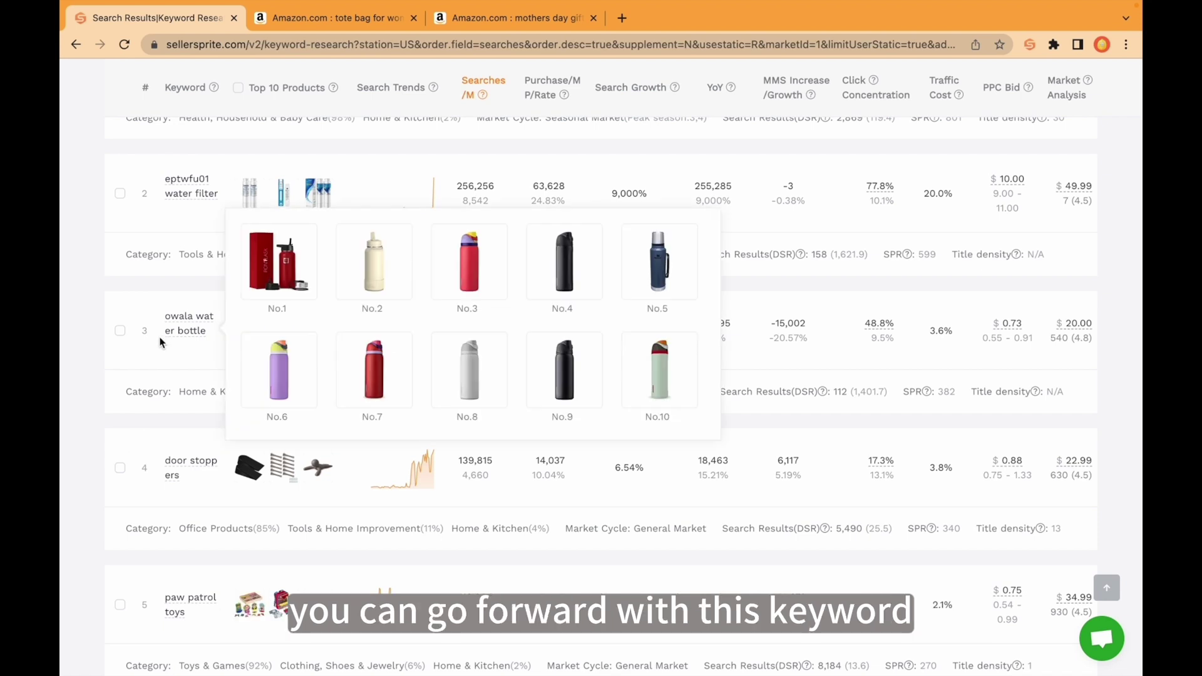
# - Save the eptwfu01 water filter and owala water bottle keywords into the 'new kes' folder
pyautogui.click(121, 330)
pyautogui.click(120, 193)
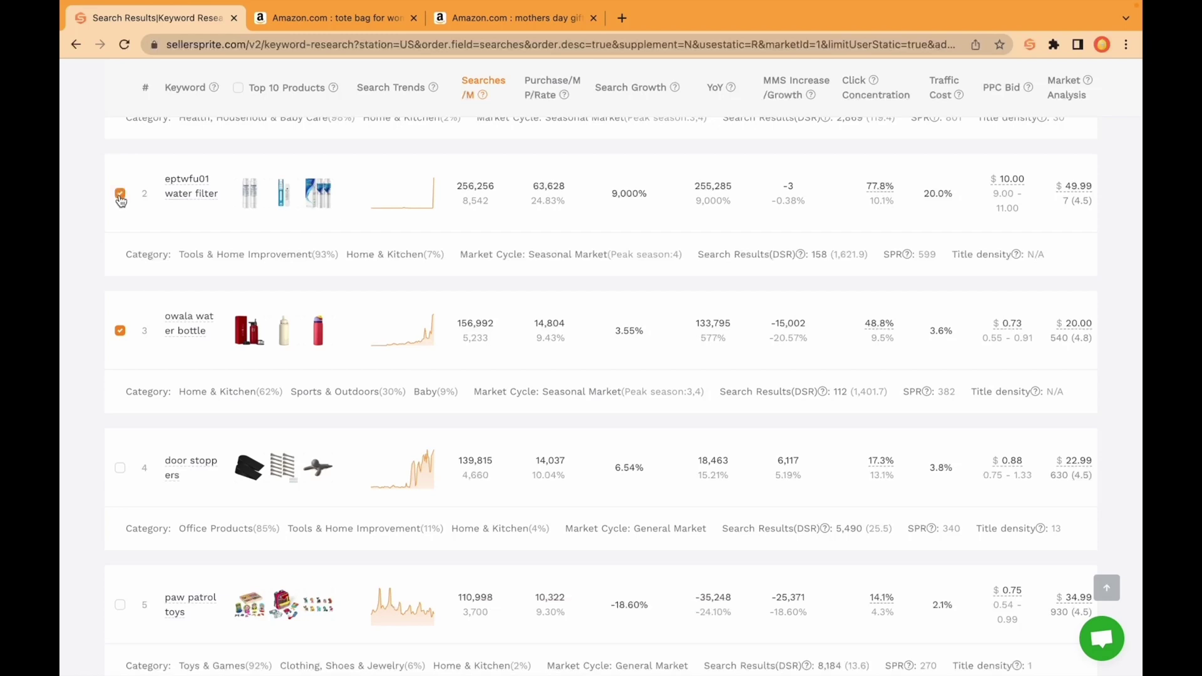
pyautogui.moveTo(224, 233)
pyautogui.scroll(4, 223, 233)
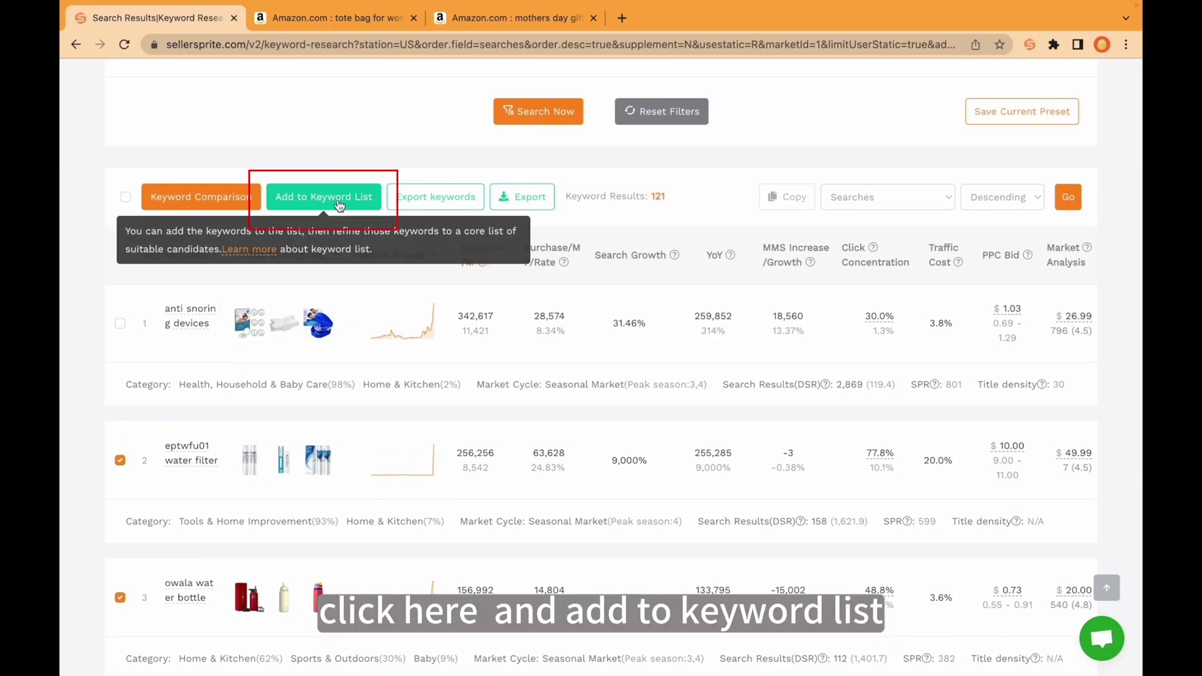
pyautogui.click(341, 201)
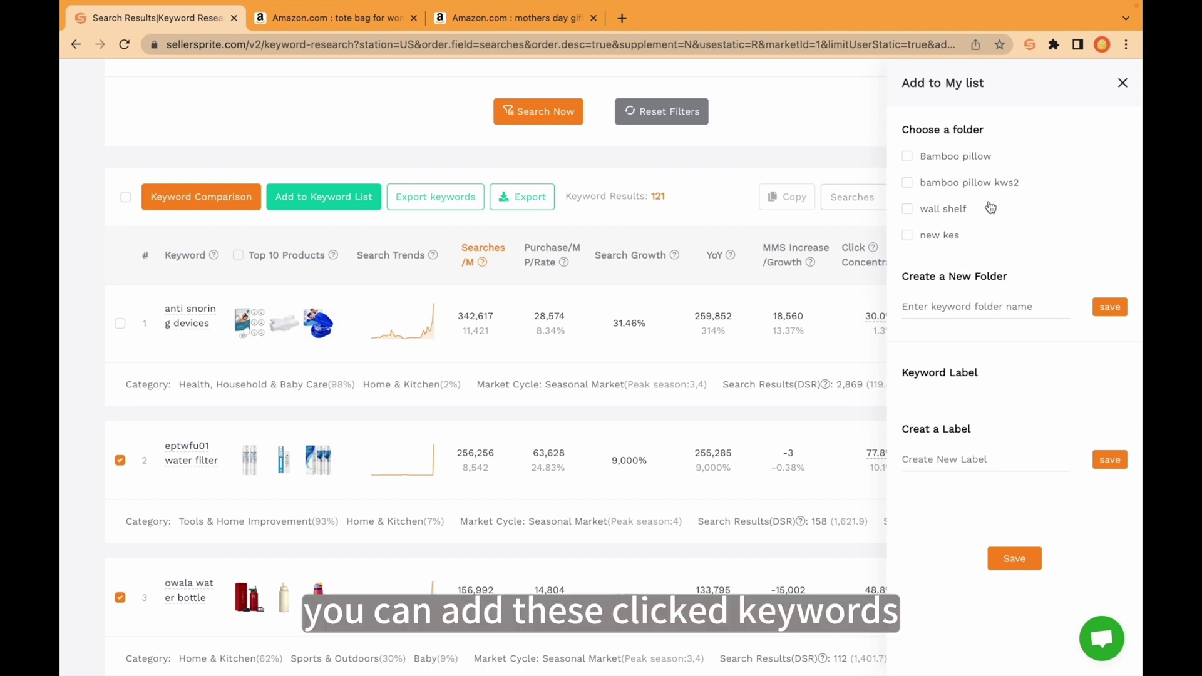
pyautogui.click(908, 236)
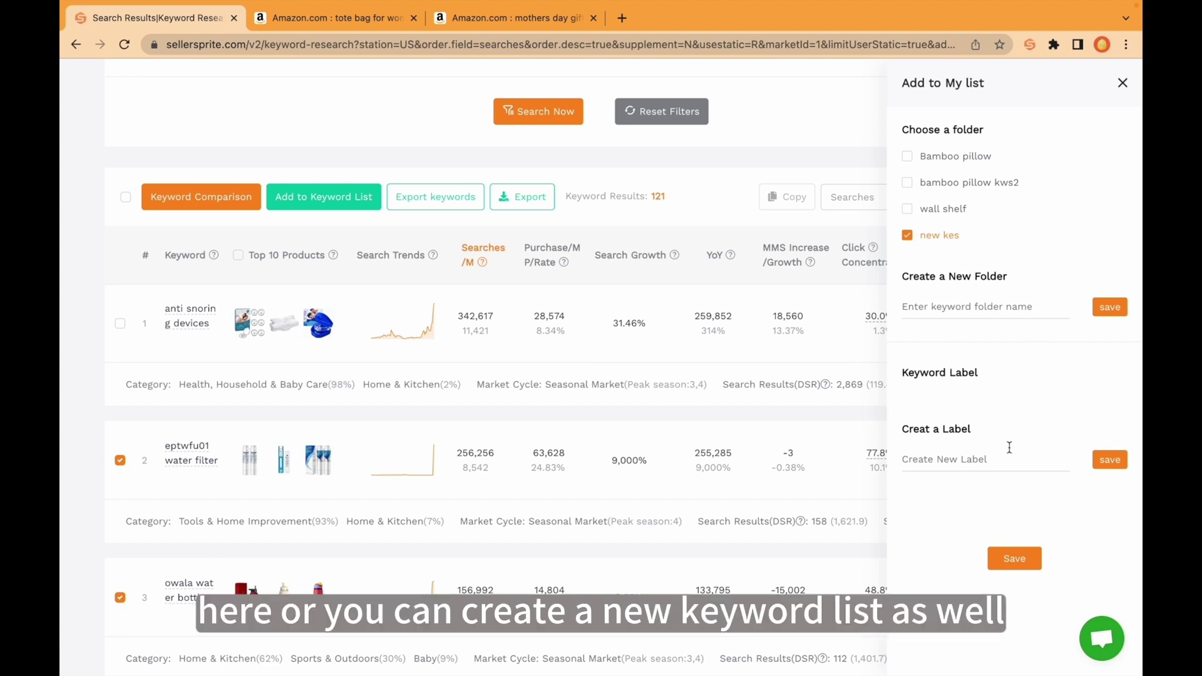
pyautogui.click(1016, 559)
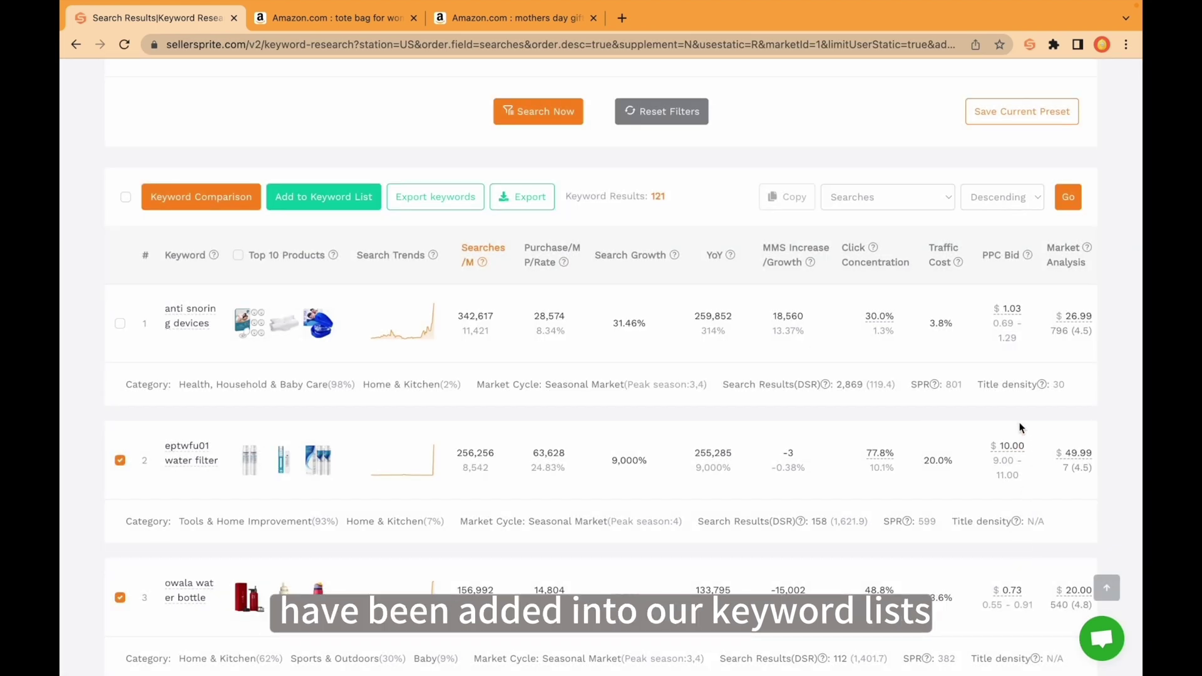
pyautogui.scroll(12, 904, 228)
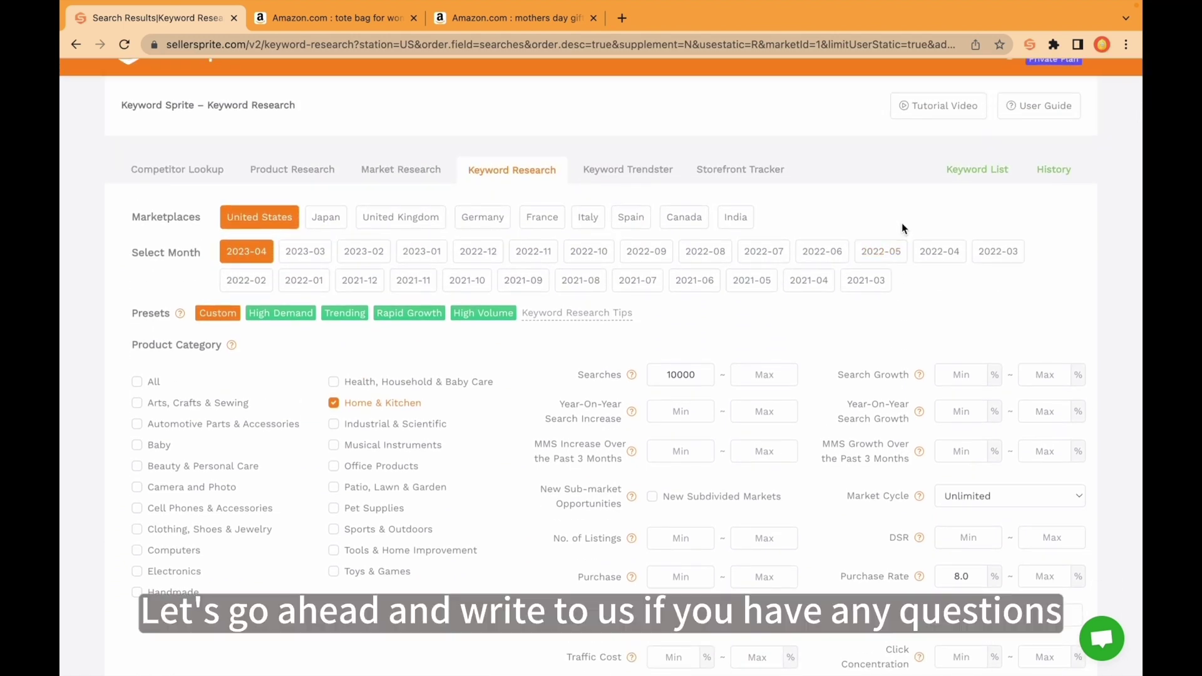
pyautogui.scroll(1, 901, 224)
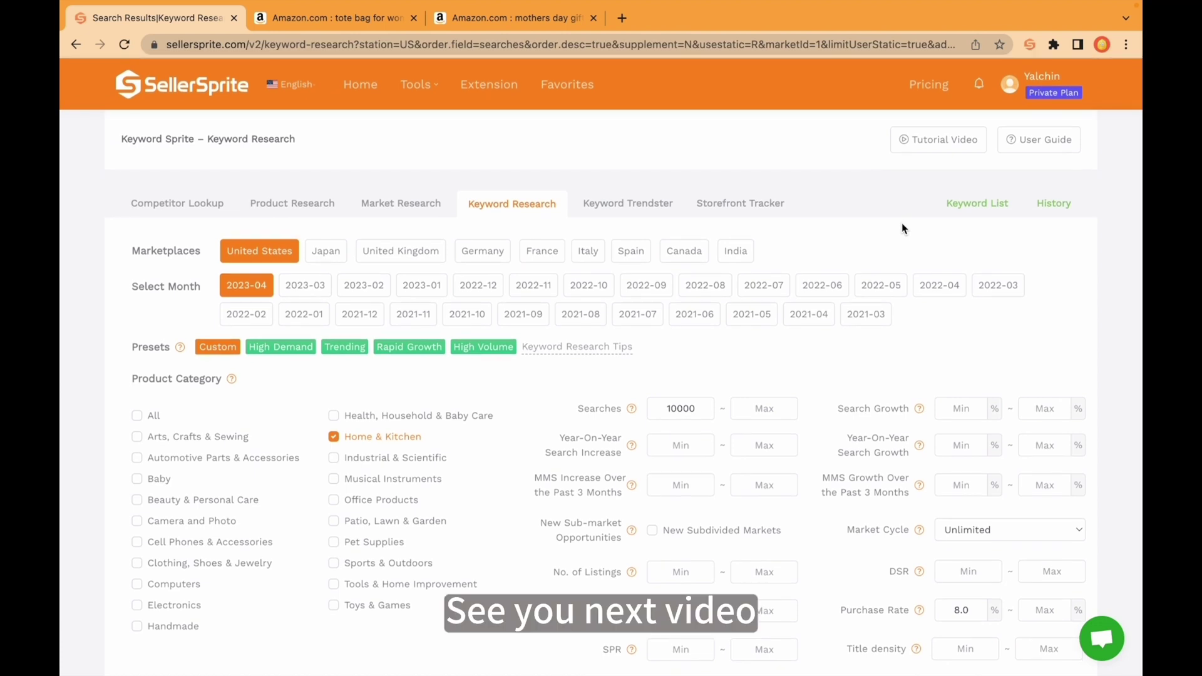